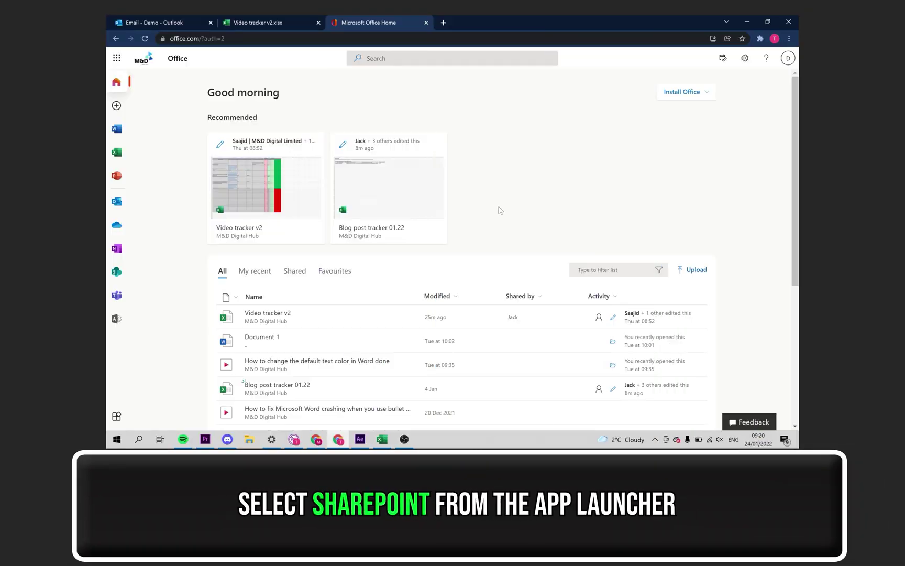
Launch SharePoint from the Office home page app launcher in a new tab
{"action": "left_click", "coordinate": [115, 58]}
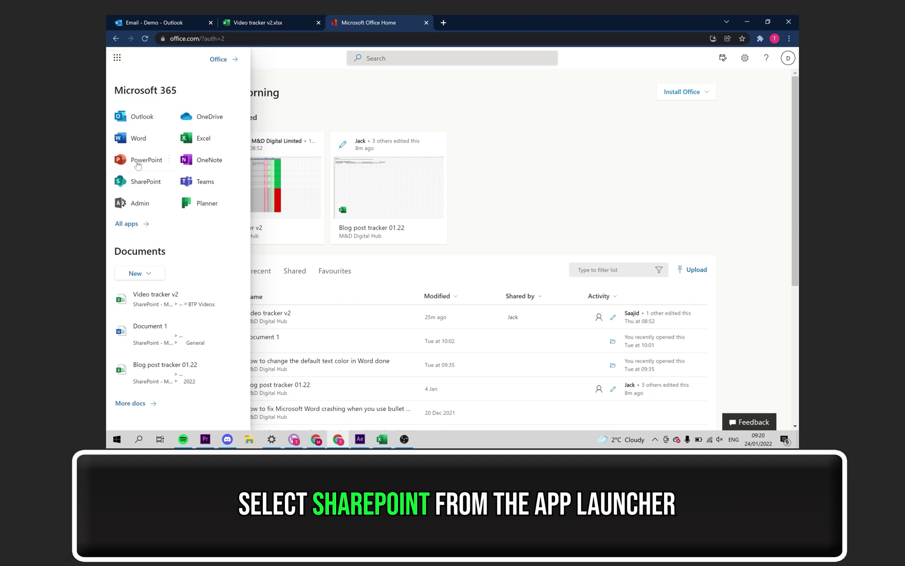
{"action": "left_click", "coordinate": [141, 182]}
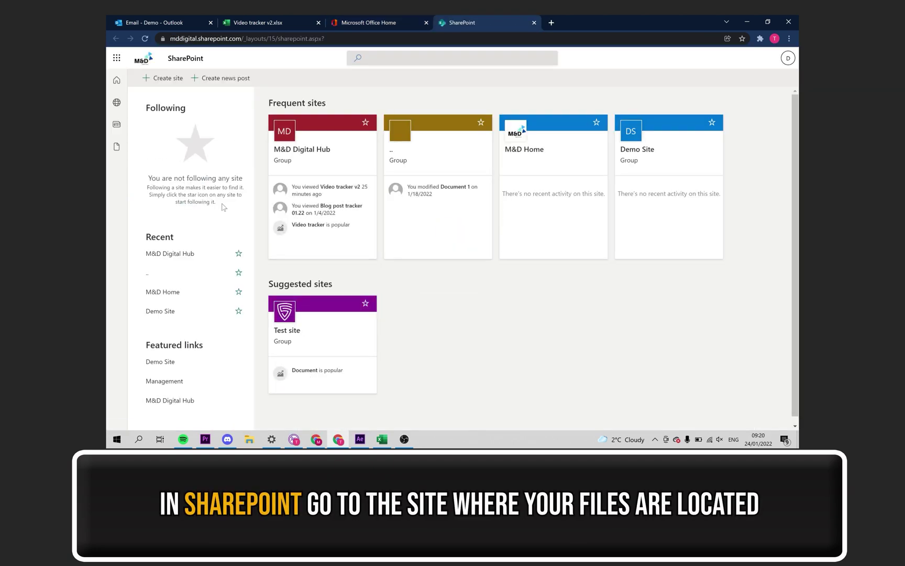
Go to the Demo Site from the SharePoint start page and show its Site contents
{"action": "scroll", "coordinate": [223, 207], "scroll_direction": "down", "scroll_amount": 1}
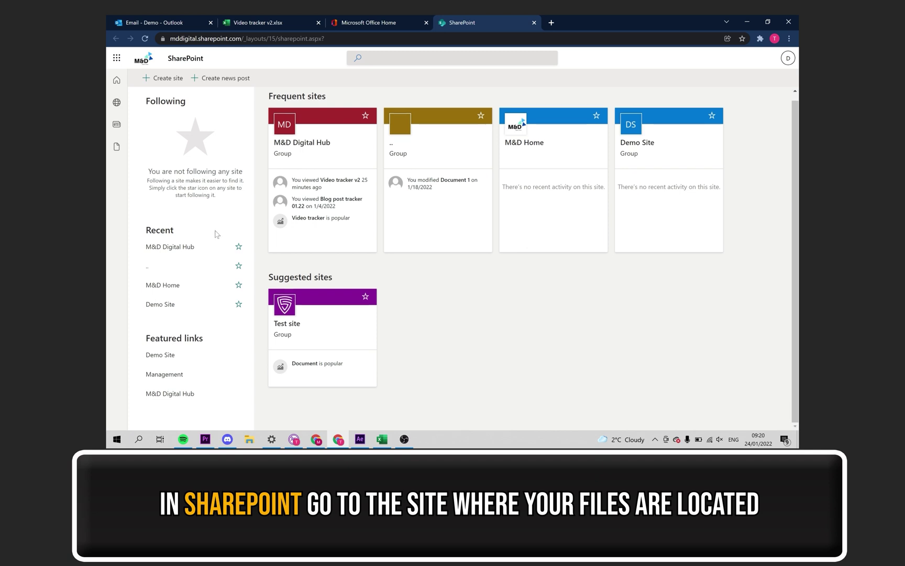
{"action": "left_click", "coordinate": [160, 355]}
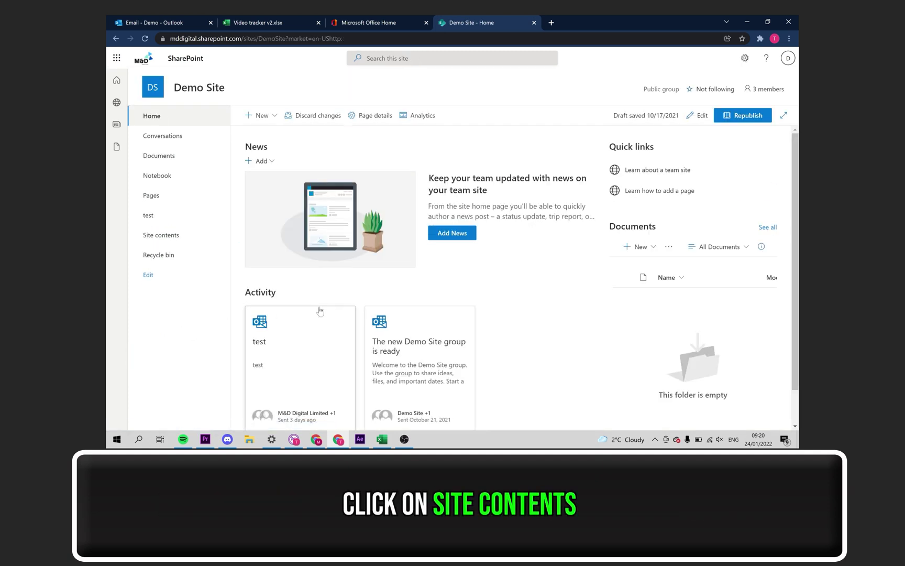
{"action": "scroll", "coordinate": [320, 311], "scroll_direction": "down", "scroll_amount": 1}
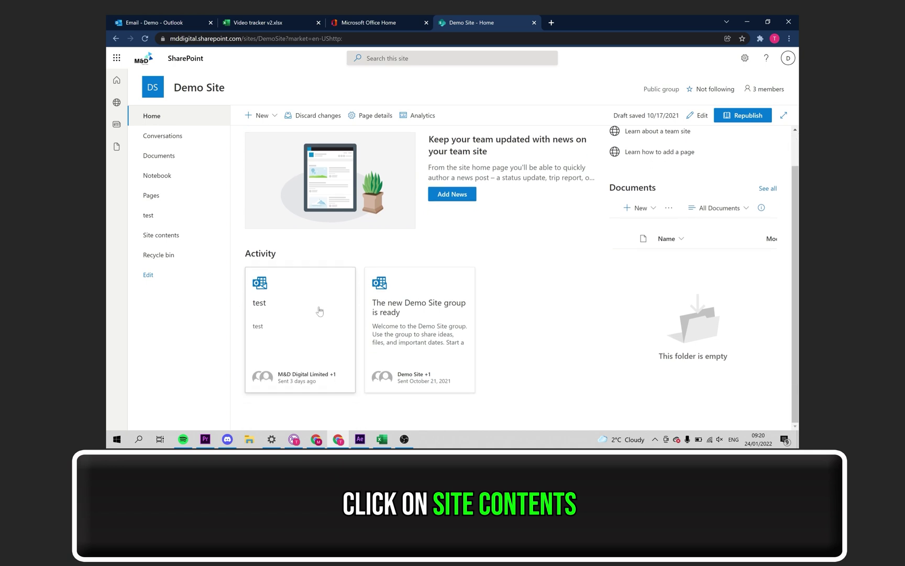
{"action": "scroll", "coordinate": [319, 311], "scroll_direction": "up", "scroll_amount": 1}
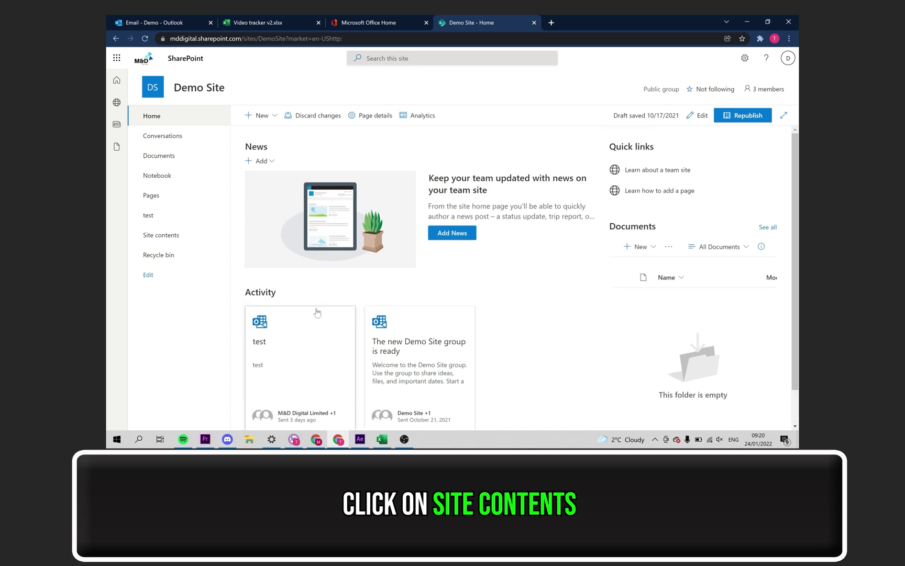
{"action": "left_click", "coordinate": [169, 239]}
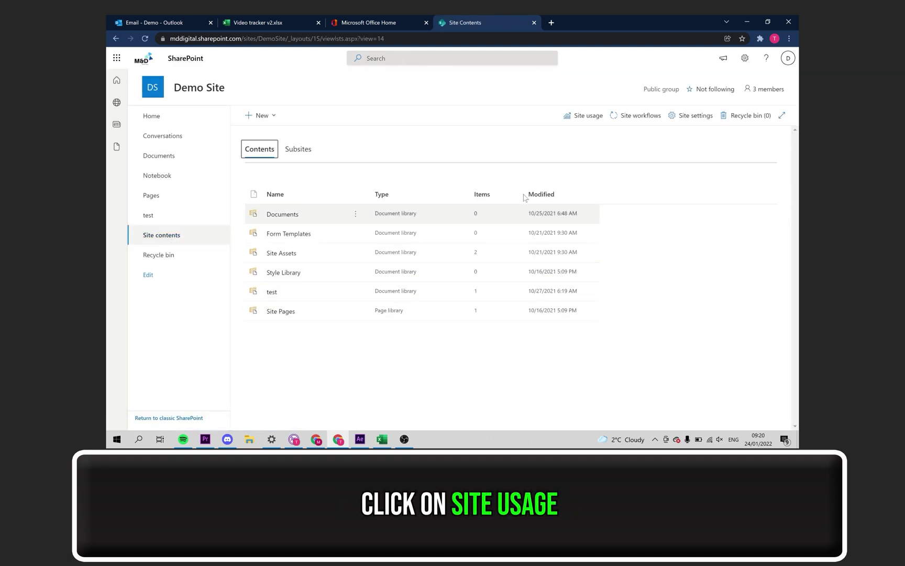
View the Demo Site's Site usage analytics down to the Shared with external users section
{"action": "left_click", "coordinate": [573, 122]}
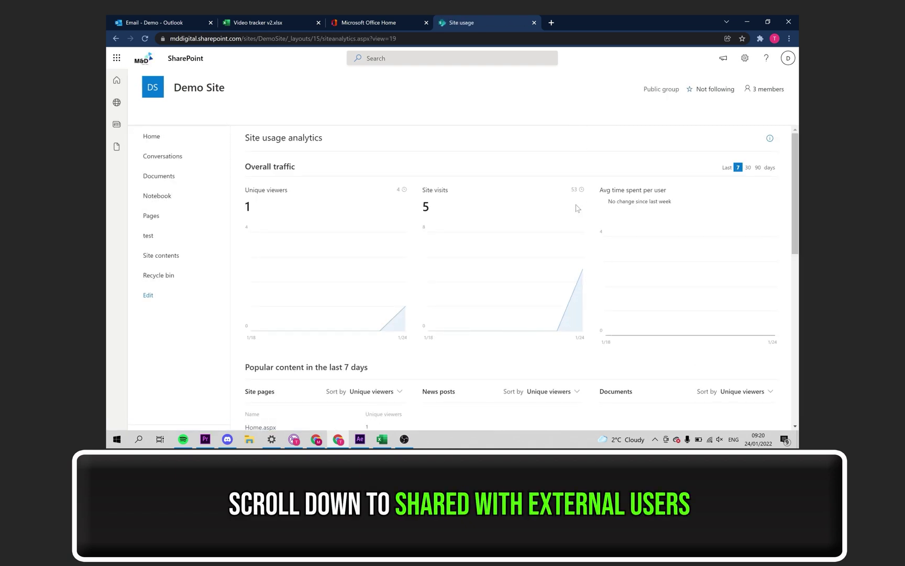
{"action": "scroll", "coordinate": [576, 208], "scroll_direction": "down", "scroll_amount": 6}
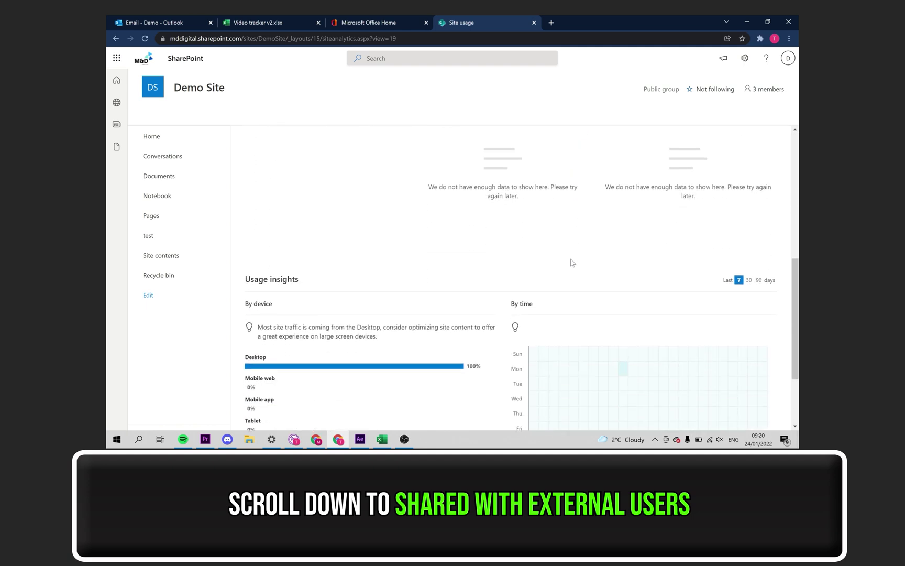
{"action": "scroll", "coordinate": [571, 264], "scroll_direction": "down", "scroll_amount": 2}
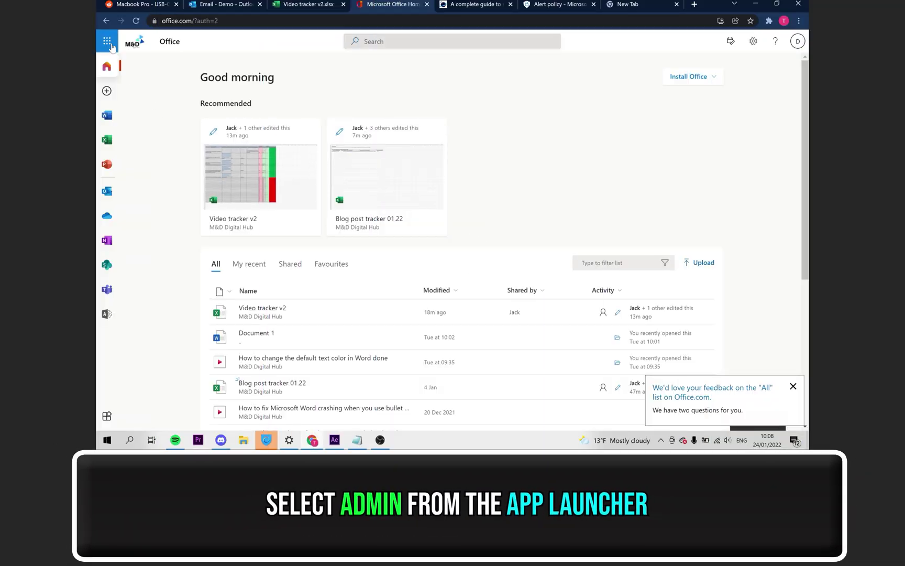
Go to the Admin app and expand Show all in the admin center navigation
{"action": "left_click", "coordinate": [110, 44]}
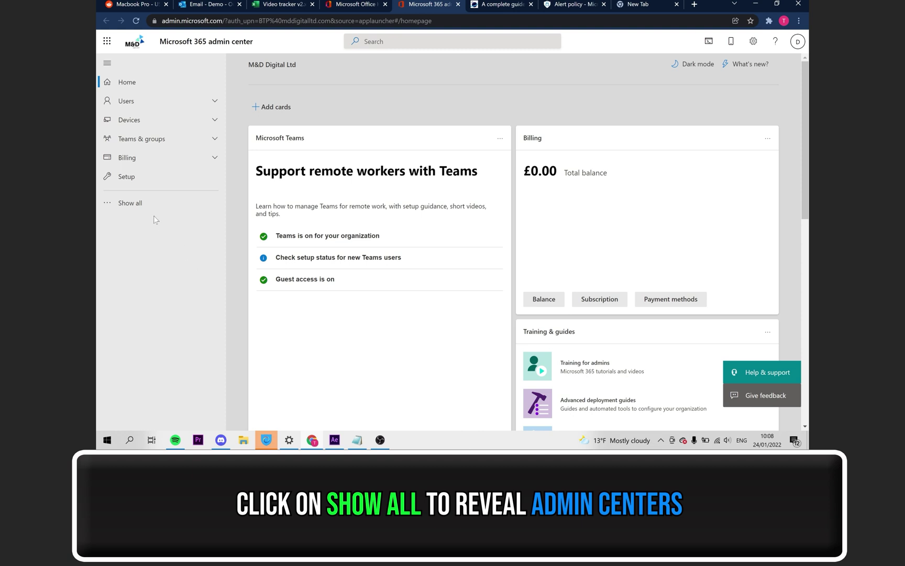
{"action": "left_click", "coordinate": [143, 207]}
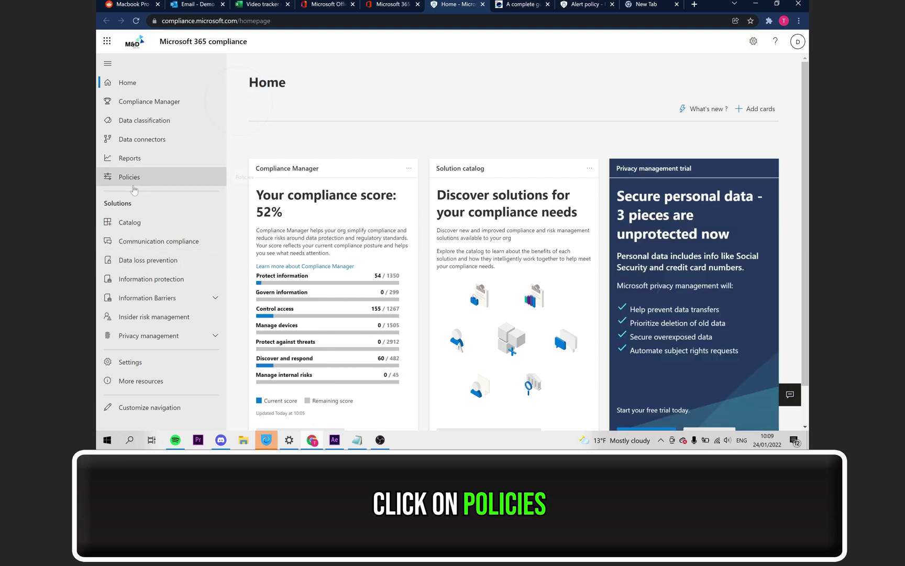
Go to the Alert policies page under Policies in Microsoft 365 compliance
{"action": "left_click", "coordinate": [139, 180]}
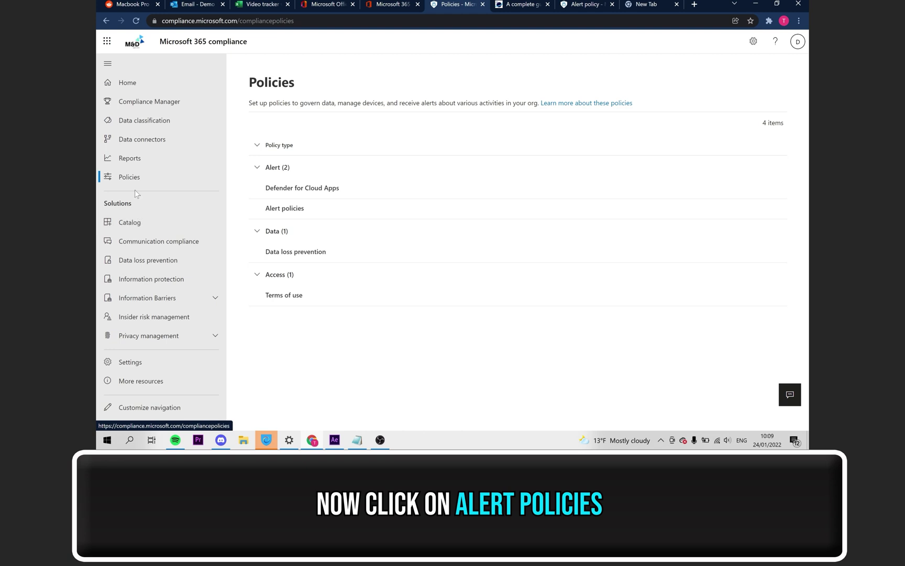
{"action": "left_click", "coordinate": [284, 209]}
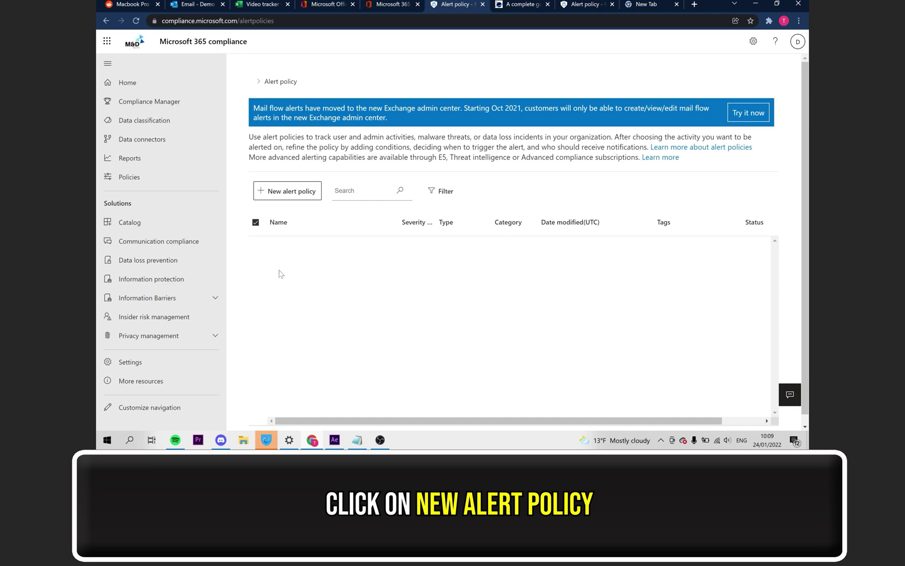
Start a new alert policy and paste its external-sharing monitoring description
{"action": "left_click", "coordinate": [287, 192]}
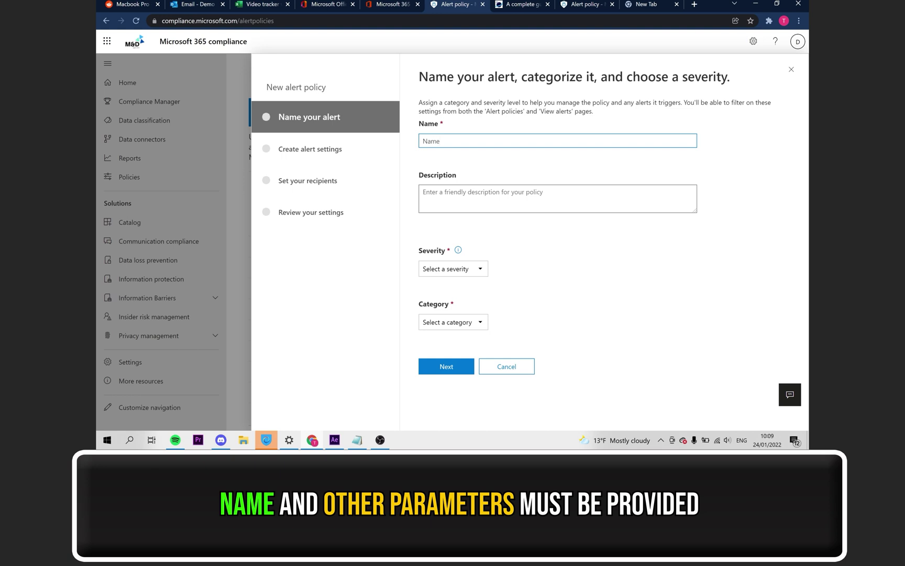
{"action": "left_click", "coordinate": [423, 192]}
{"action": "type", "text": "This alert will monitor and notify external sharing activities"}
{"action": "left_click", "coordinate": [496, 229]}
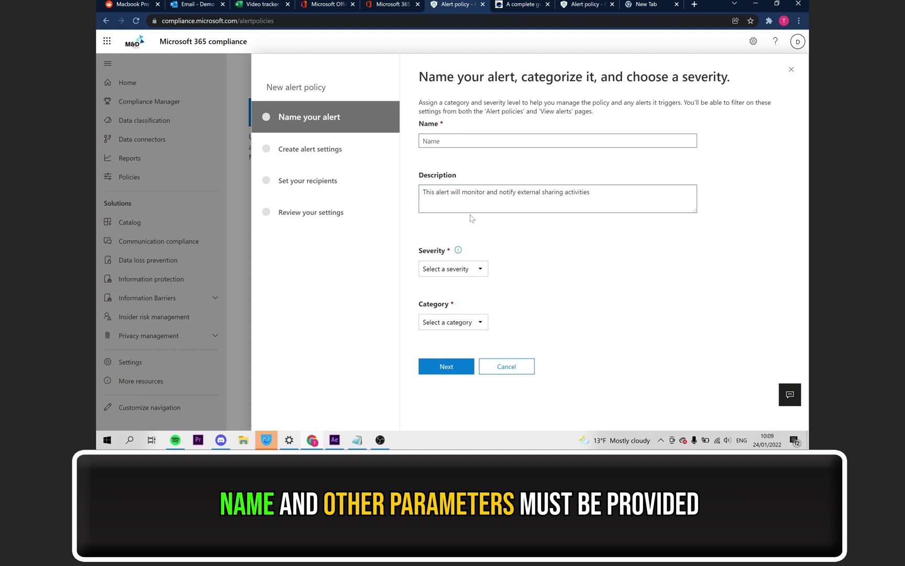
Set the alert severity to Medium and the category to Permissions
{"action": "left_click", "coordinate": [445, 270]}
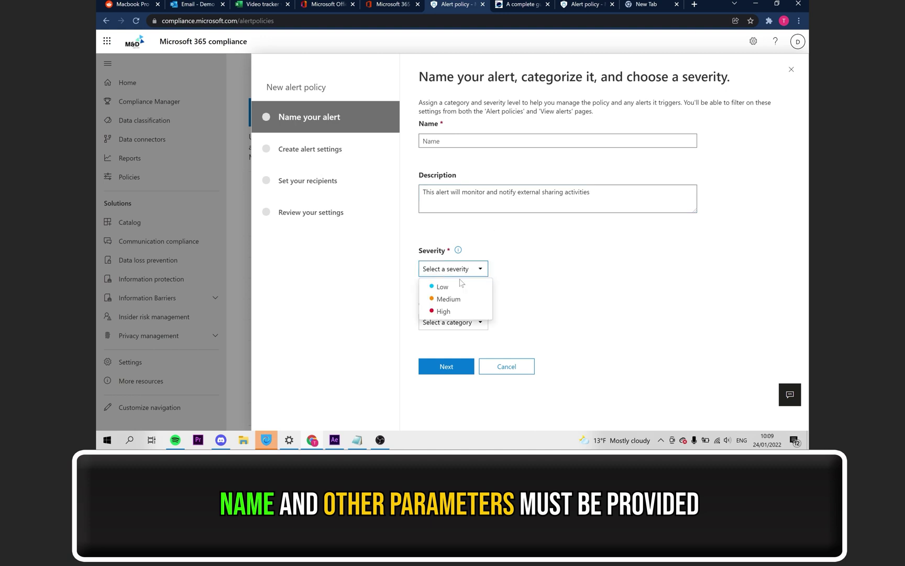
{"action": "left_click", "coordinate": [449, 299]}
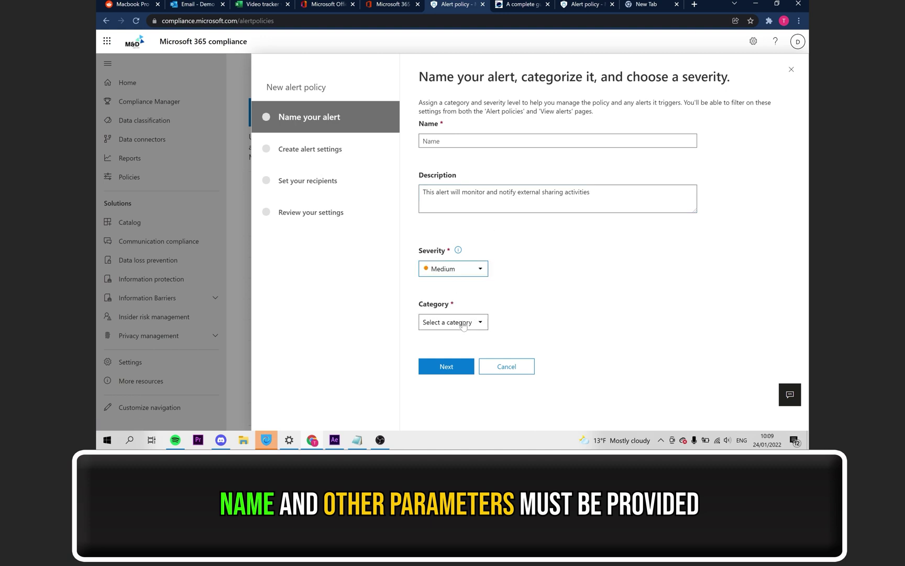
{"action": "left_click", "coordinate": [463, 324]}
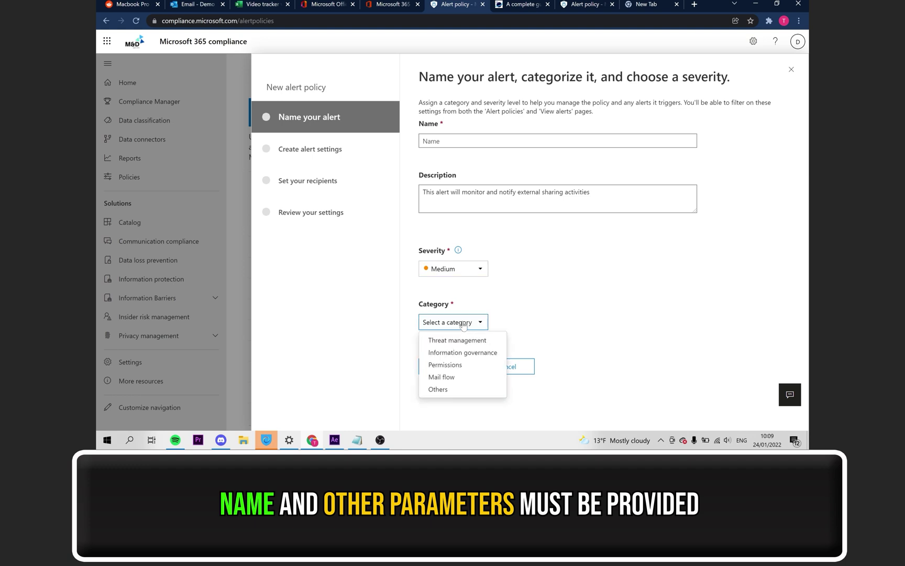
{"action": "left_click", "coordinate": [445, 365]}
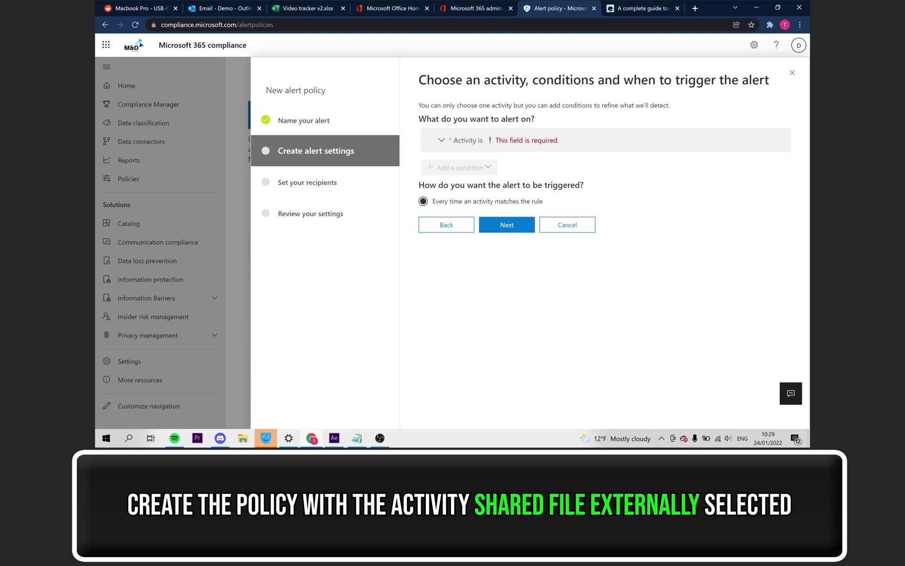
Make 'Shared file externally' the activity that triggers the alert
{"action": "left_click", "coordinate": [441, 141]}
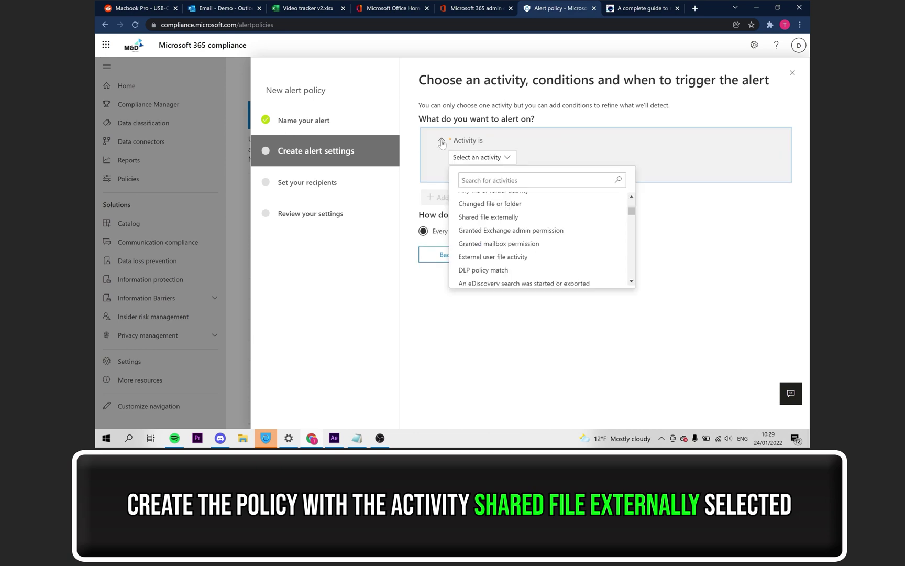
{"action": "left_click", "coordinate": [484, 218]}
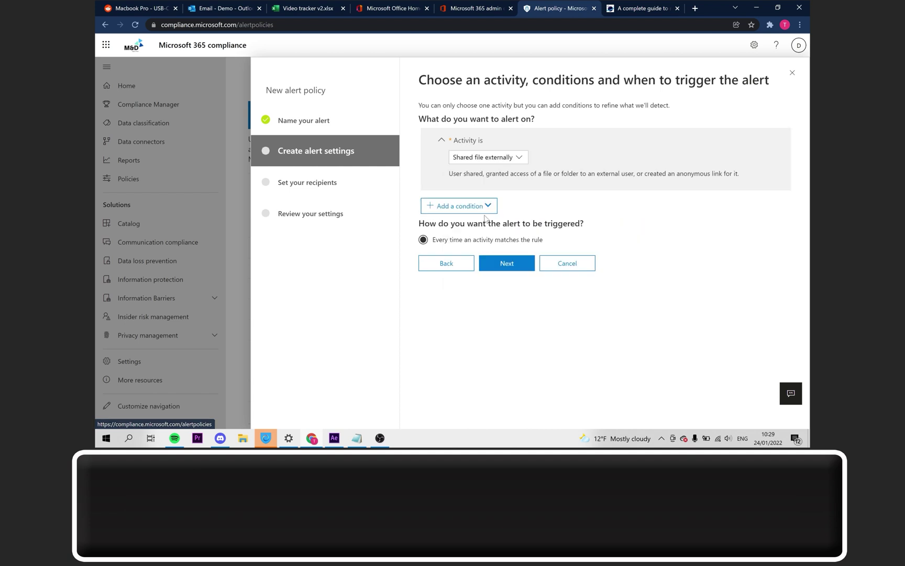
{"action": "left_click", "coordinate": [507, 263]}
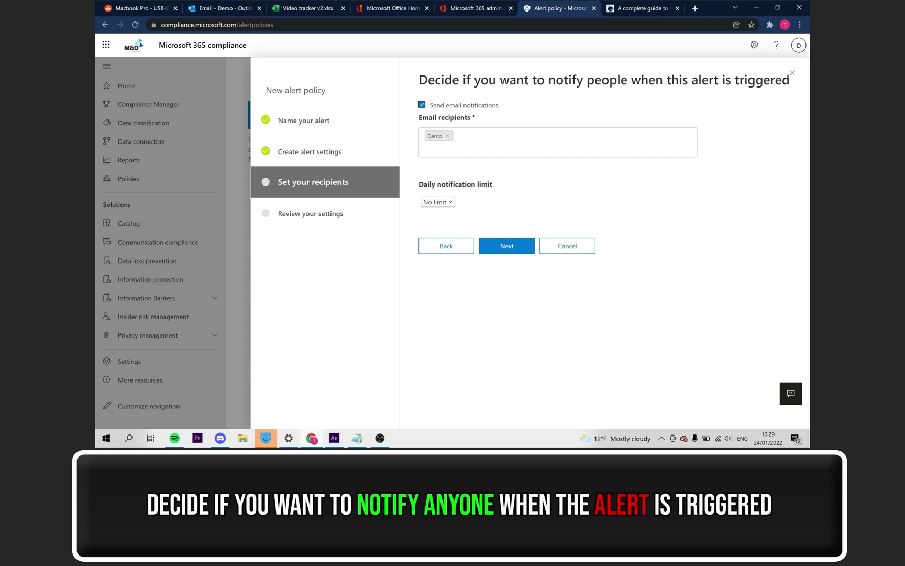
Keep the daily notification limit at No limit and proceed to Review
{"action": "left_click", "coordinate": [441, 202]}
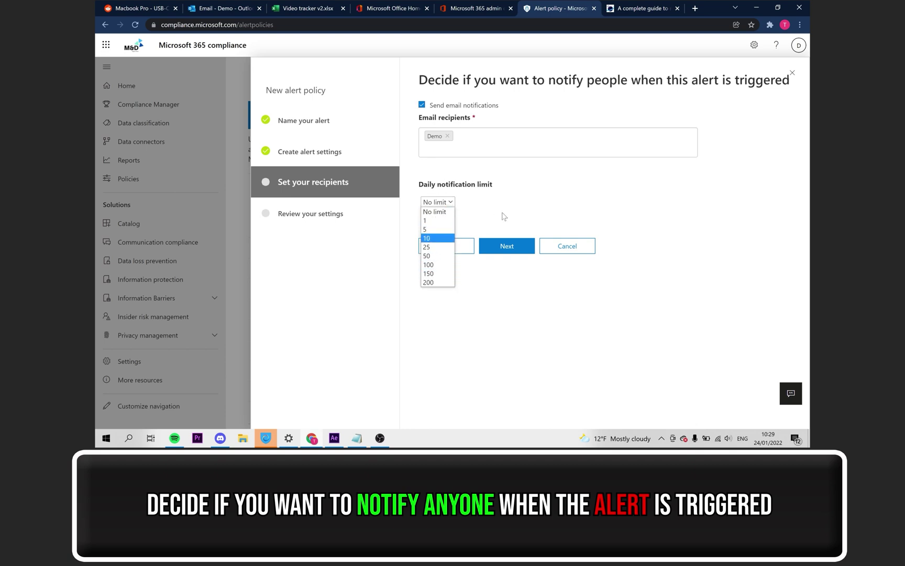
{"action": "left_click", "coordinate": [502, 215]}
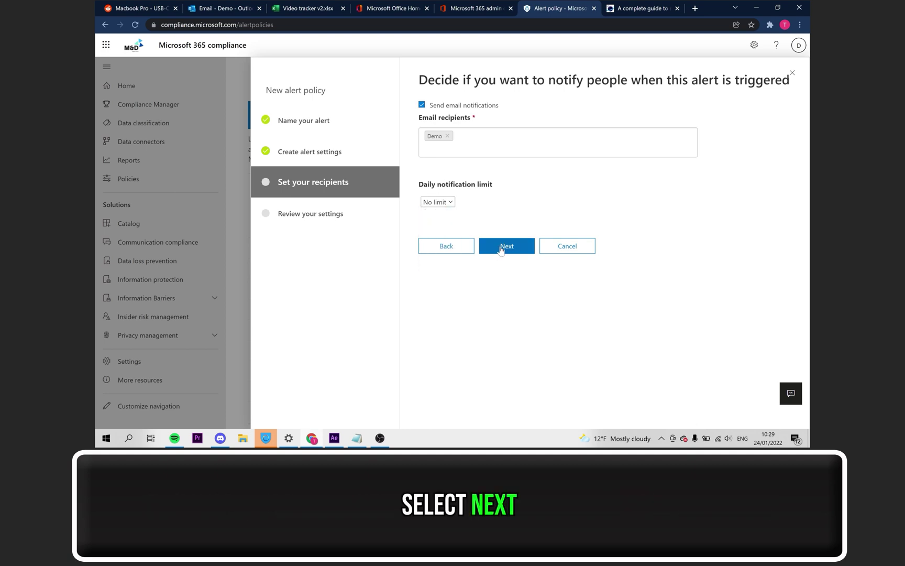
{"action": "left_click", "coordinate": [502, 246]}
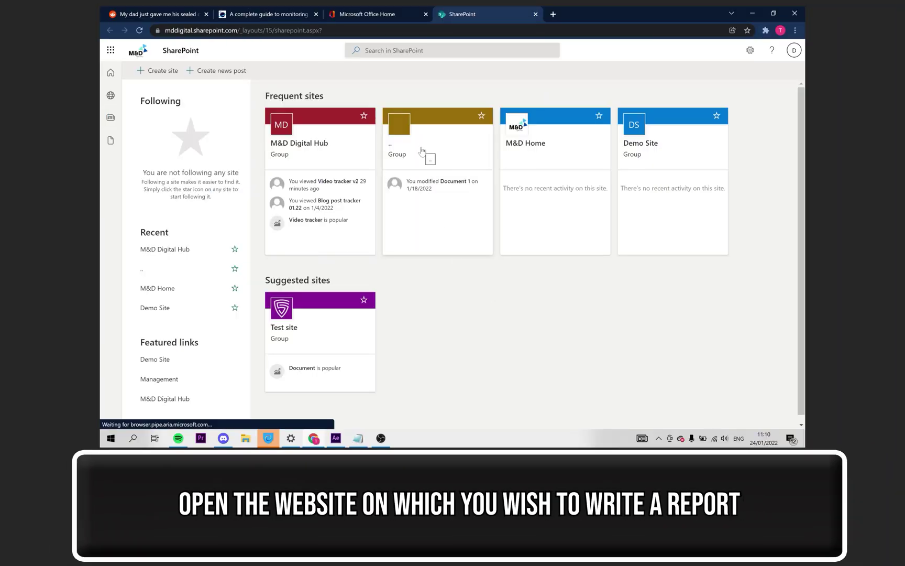
Show the group site's Site usage analytics from its settings cog
{"action": "left_click", "coordinate": [422, 151]}
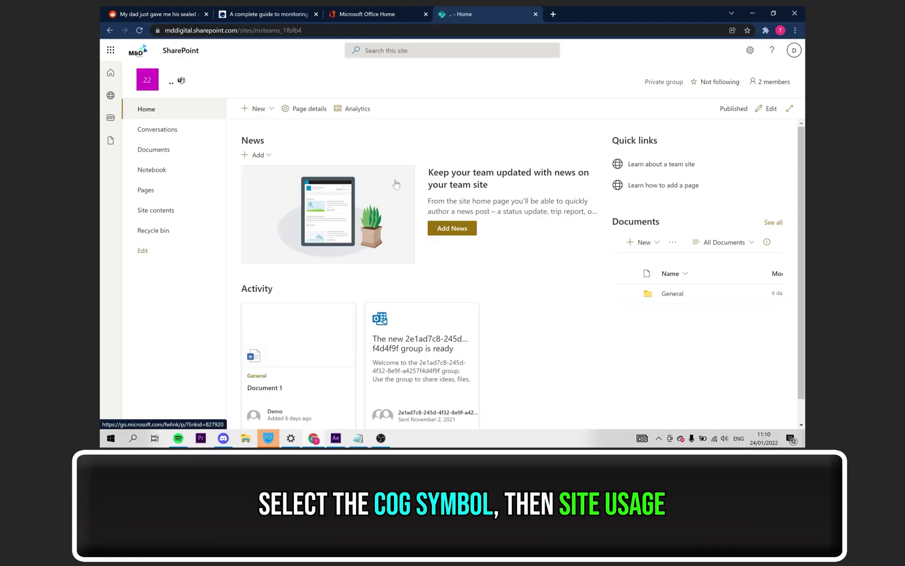
{"action": "left_click", "coordinate": [749, 53]}
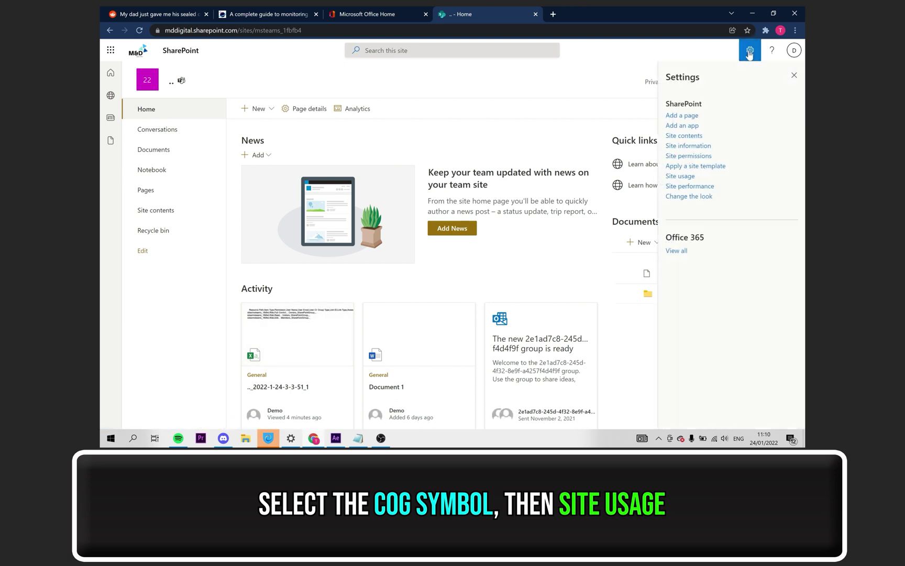
{"action": "left_click", "coordinate": [680, 176]}
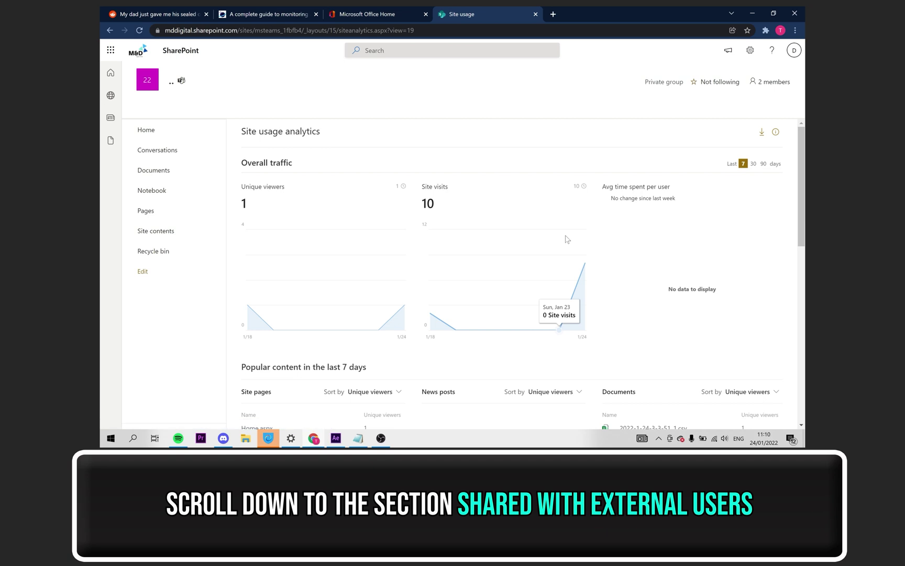
Run the Shared with external users report and save it to the General folder
{"action": "scroll", "coordinate": [566, 239], "scroll_direction": "down", "scroll_amount": 8}
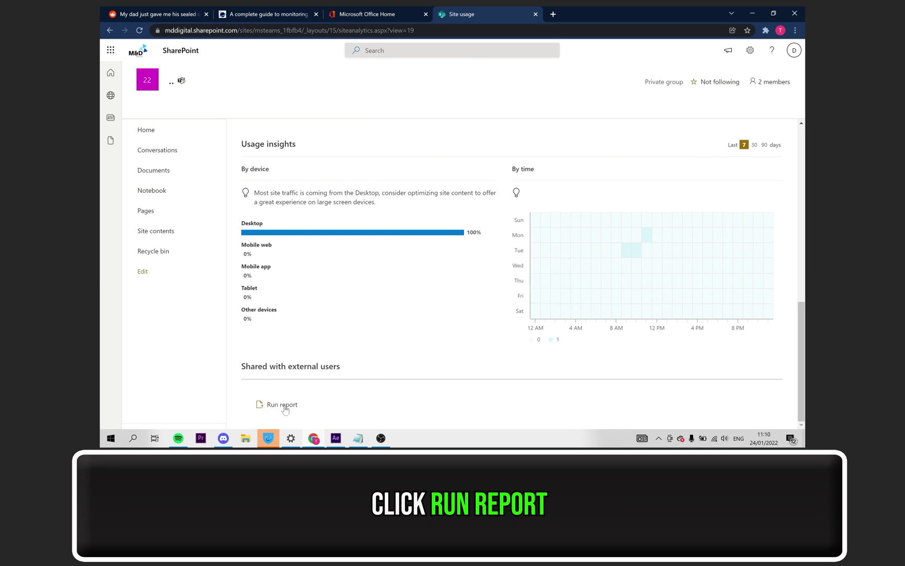
{"action": "left_click", "coordinate": [282, 405]}
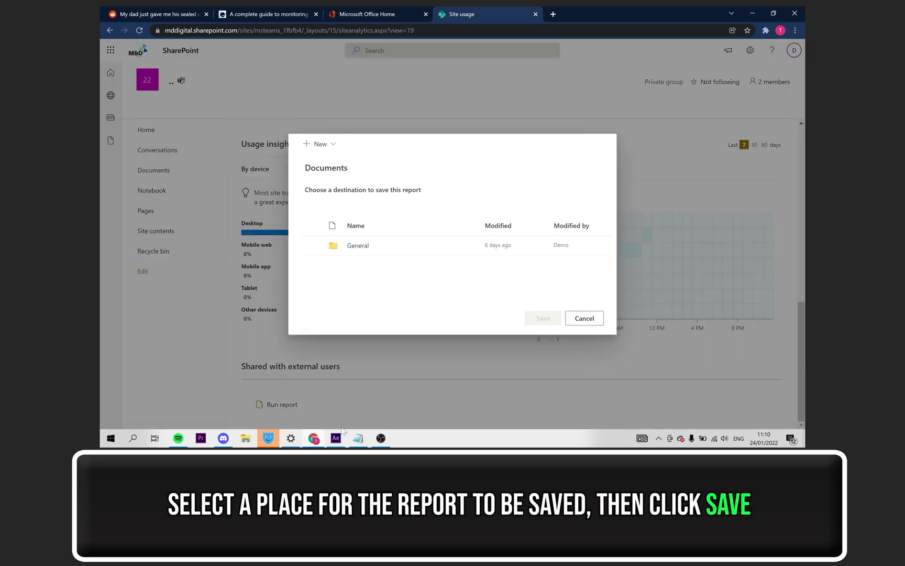
{"action": "left_click", "coordinate": [402, 252]}
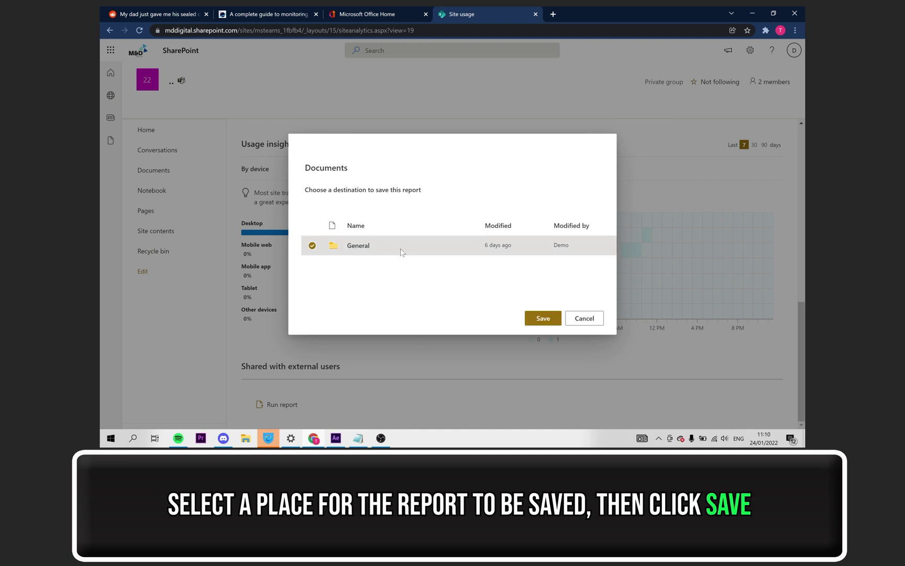
{"action": "left_click", "coordinate": [538, 321]}
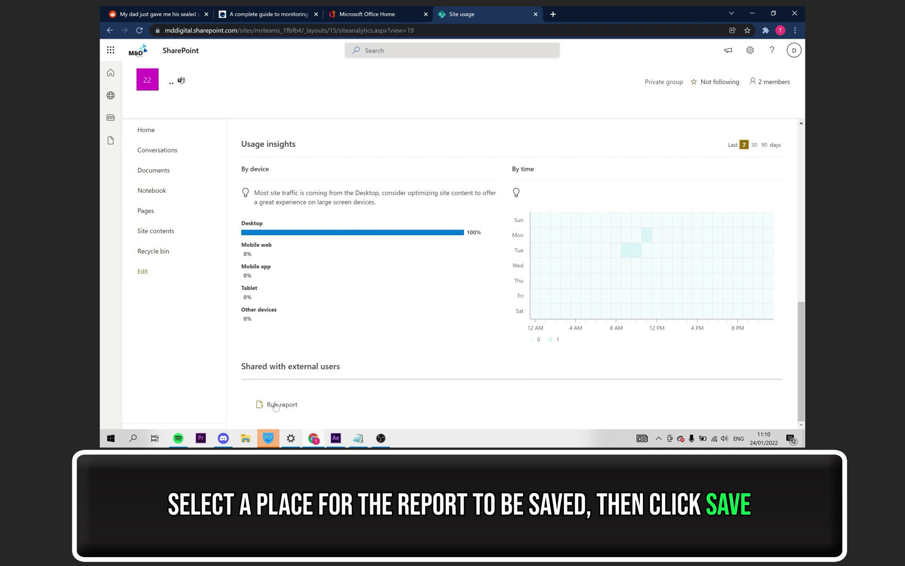
{"action": "left_click", "coordinate": [276, 405]}
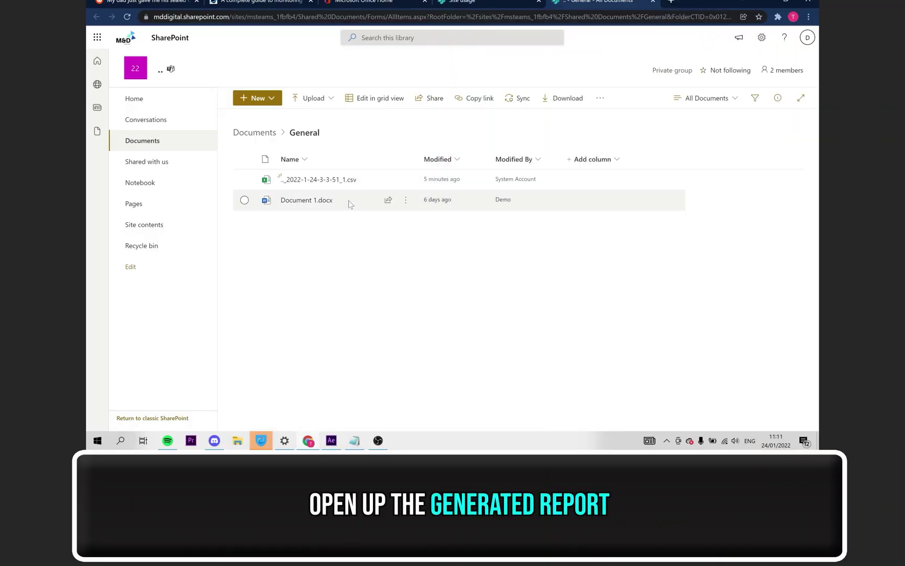
{"action": "mouse_move", "coordinate": [338, 182]}
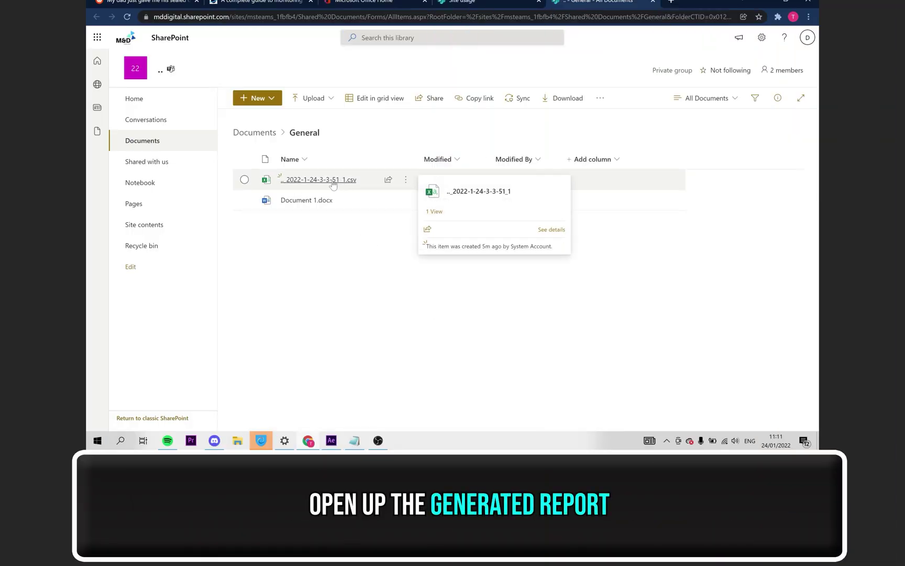
{"action": "left_click", "coordinate": [333, 181]}
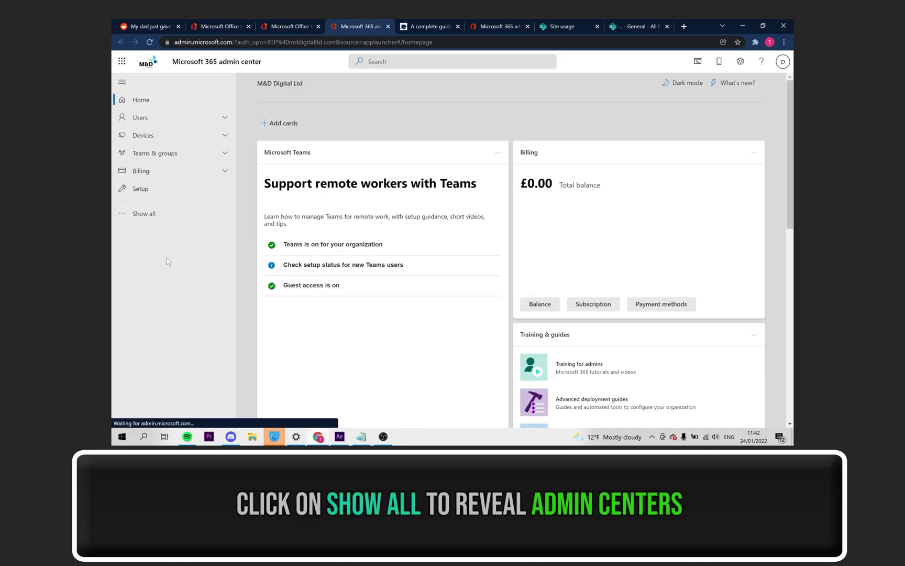
Expand the full admin navigation and go to Settings > Org settings
{"action": "left_click", "coordinate": [159, 220]}
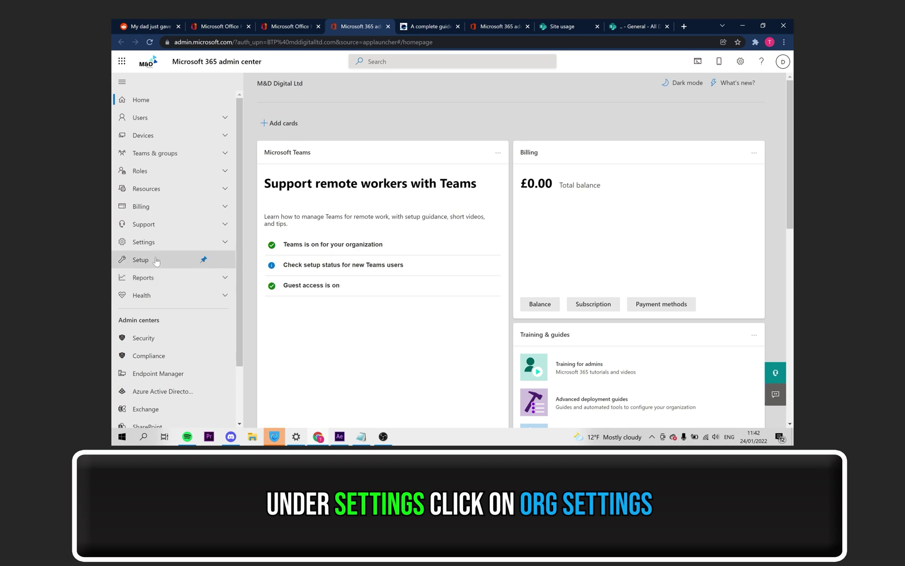
{"action": "left_click", "coordinate": [177, 244]}
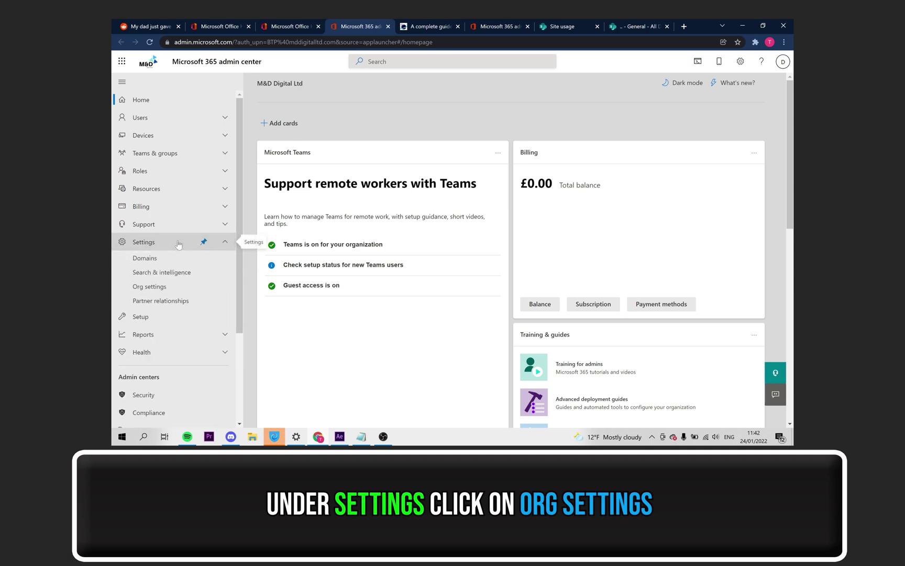
{"action": "left_click", "coordinate": [154, 288]}
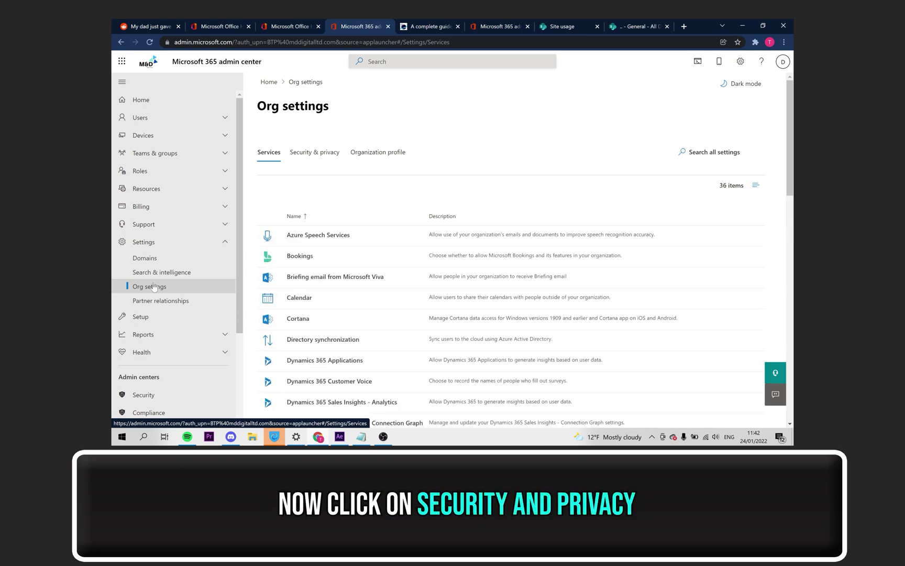
Switch Org settings to the Security & privacy tab to reveal the Sharing setting
{"action": "left_click", "coordinate": [322, 154]}
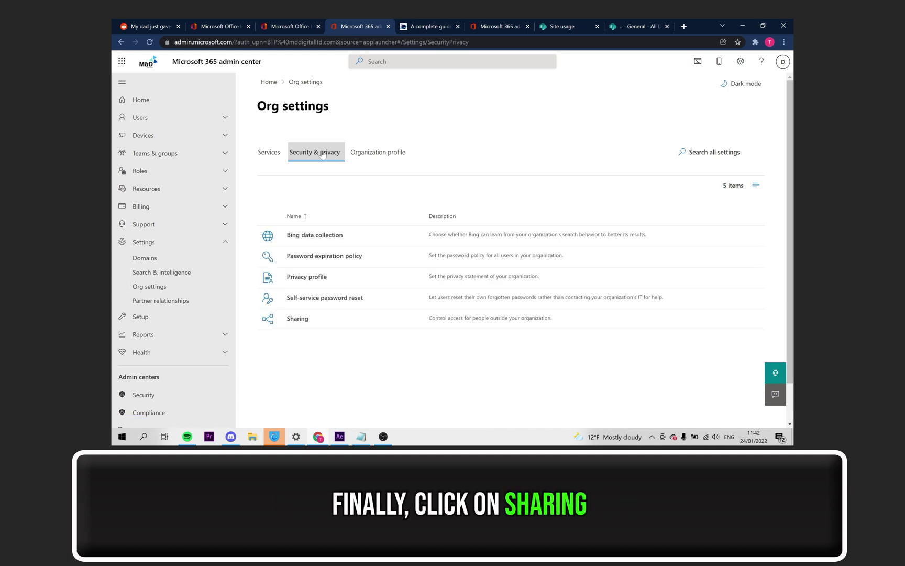